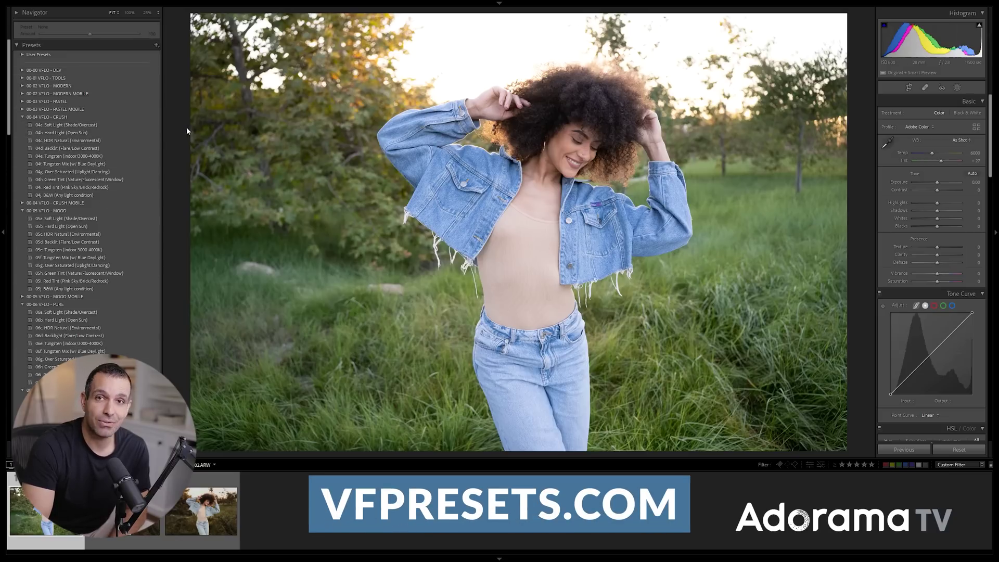
Try the 04a Soft Light (Shade/Overcast) preset from VFLO - CRUSH with exposure at -1.20 and a preset amount of 100
click(98, 125)
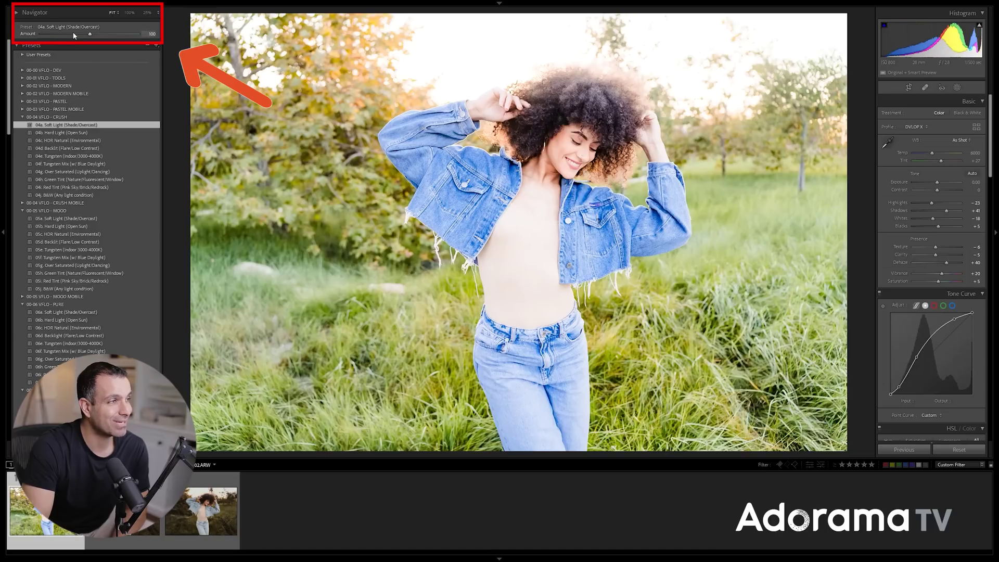
drag(938, 182, 931, 182)
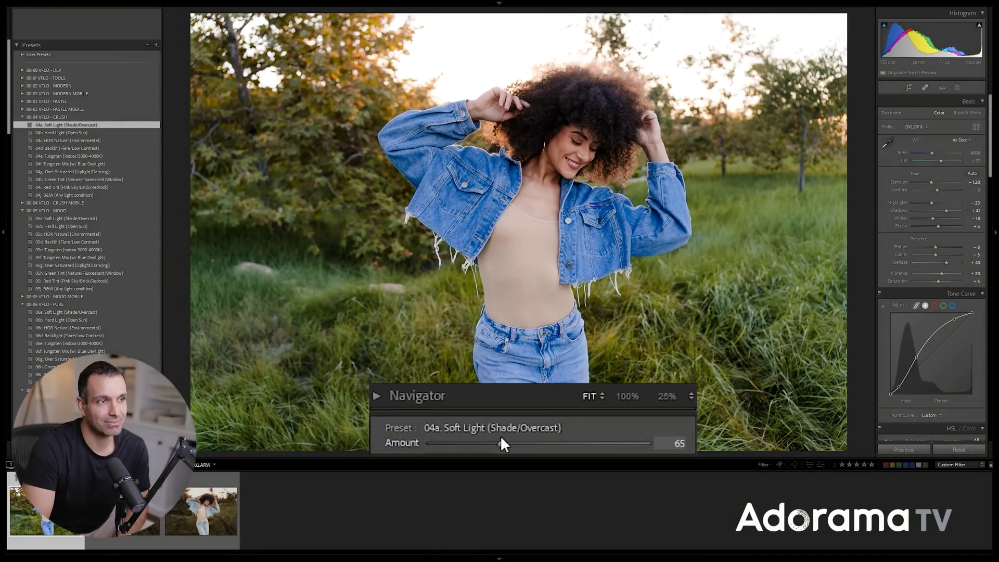
mouse_move(88, 34)
mouse_down()
mouse_move(107, 34)
mouse_move(83, 40)
mouse_move(97, 40)
mouse_up()
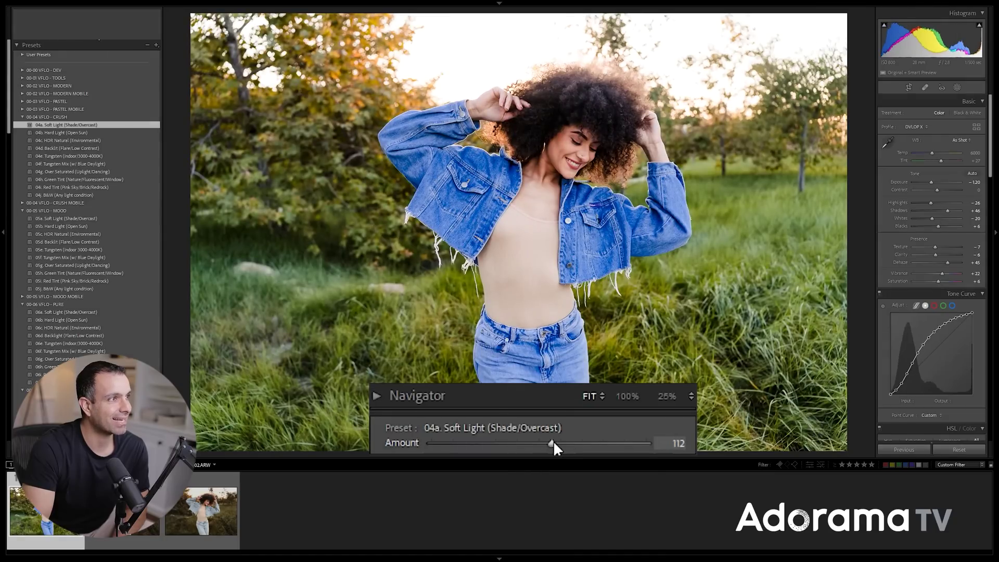
double_click(96, 34)
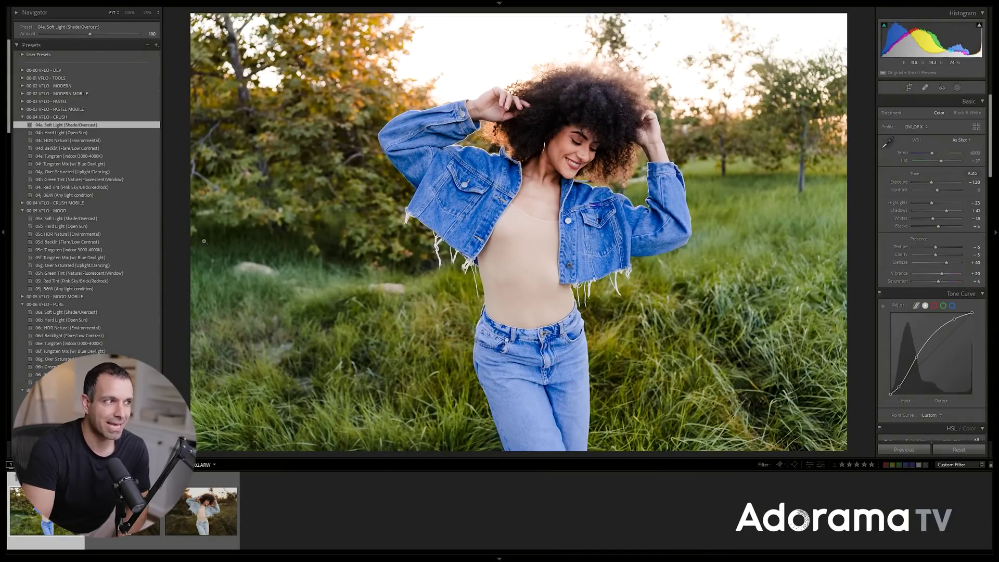
Apply the 05a Soft Light (Shade/Overcast) preset from VFLO - MOOD, set exposure to -0.62 and raise the preset amount slightly above 100
click(80, 219)
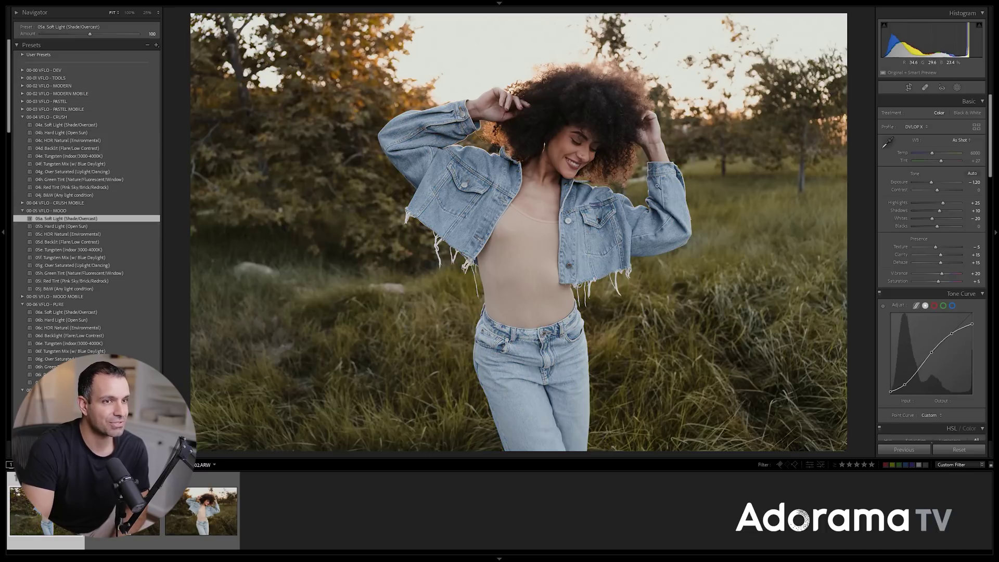
drag(932, 182, 935, 183)
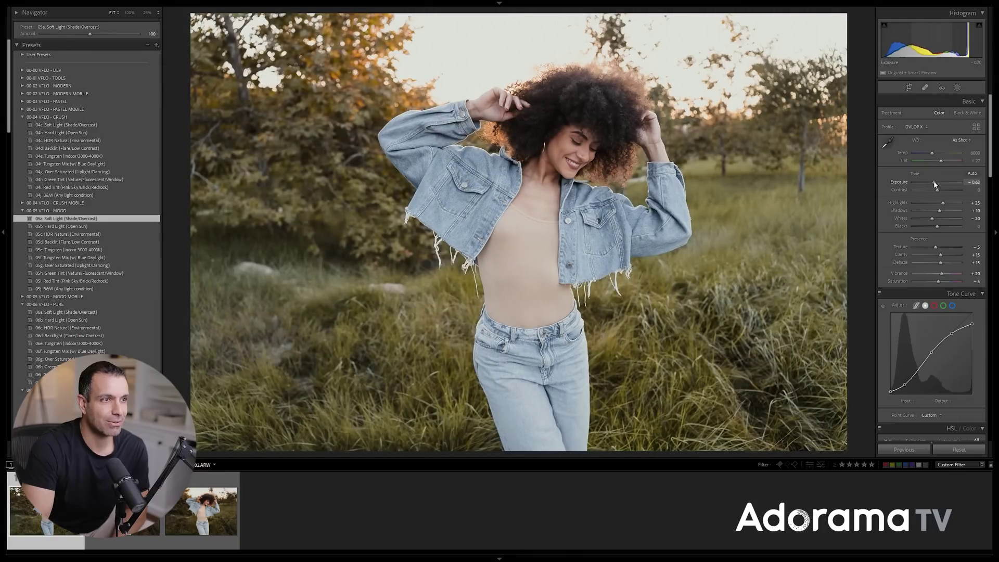
drag(89, 33, 97, 36)
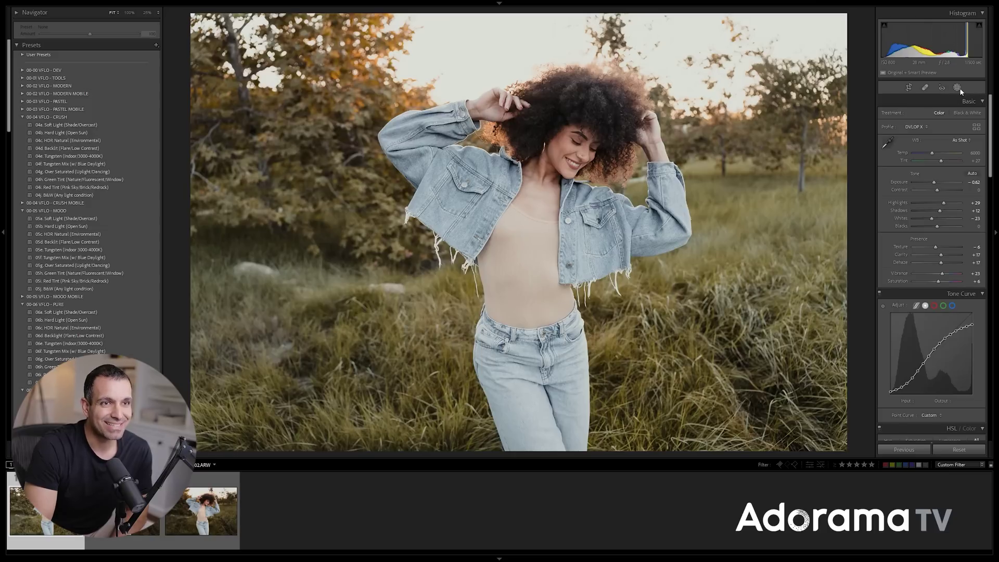
Mask the woman with Select Subject and set the mask's exposure to -0.70, highlights to 50 and whites to 30
key(shift+w)
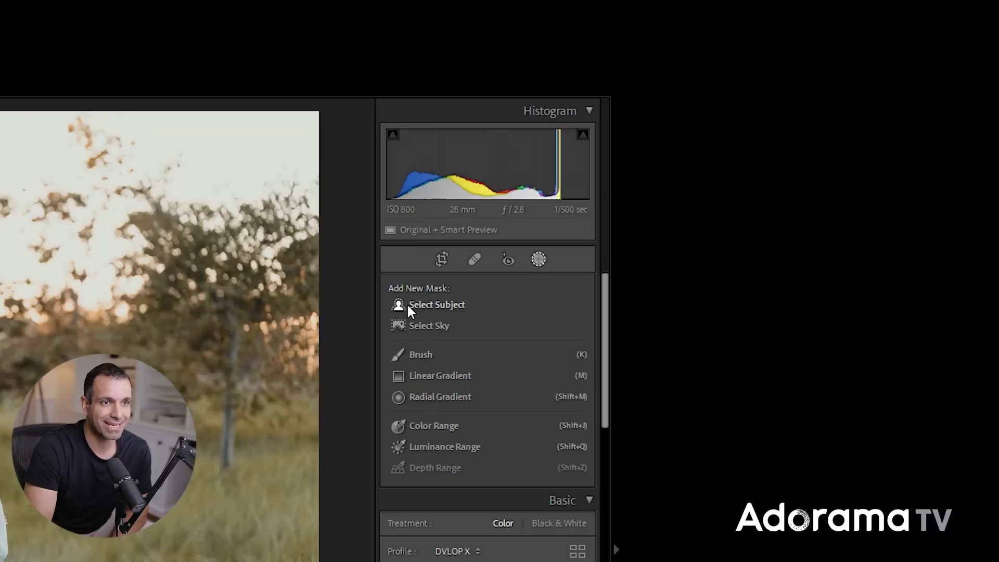
click(408, 305)
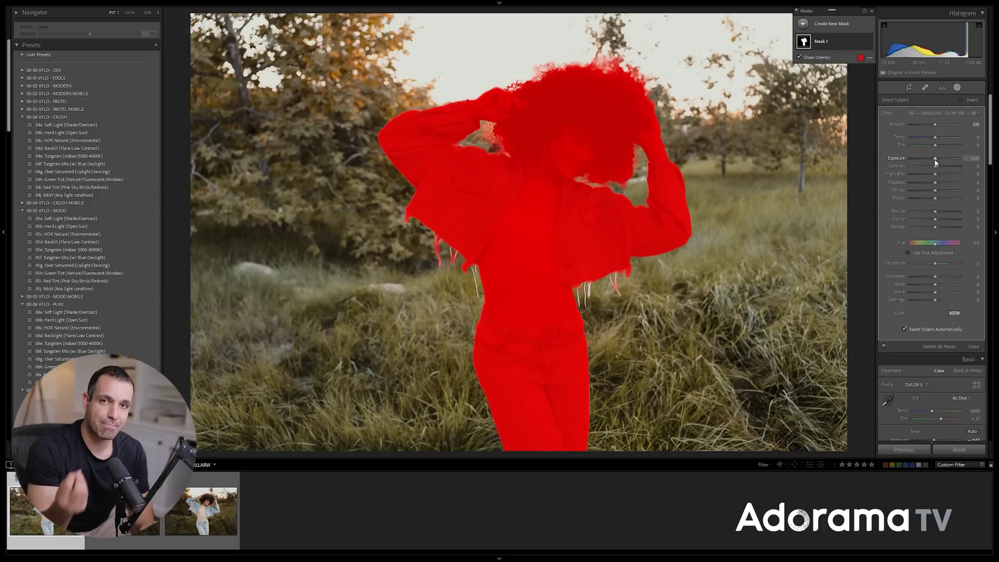
drag(936, 163, 940, 160)
key(Down)
key(Down)
key(Down)
key(Down)
key(Down)
key(Down)
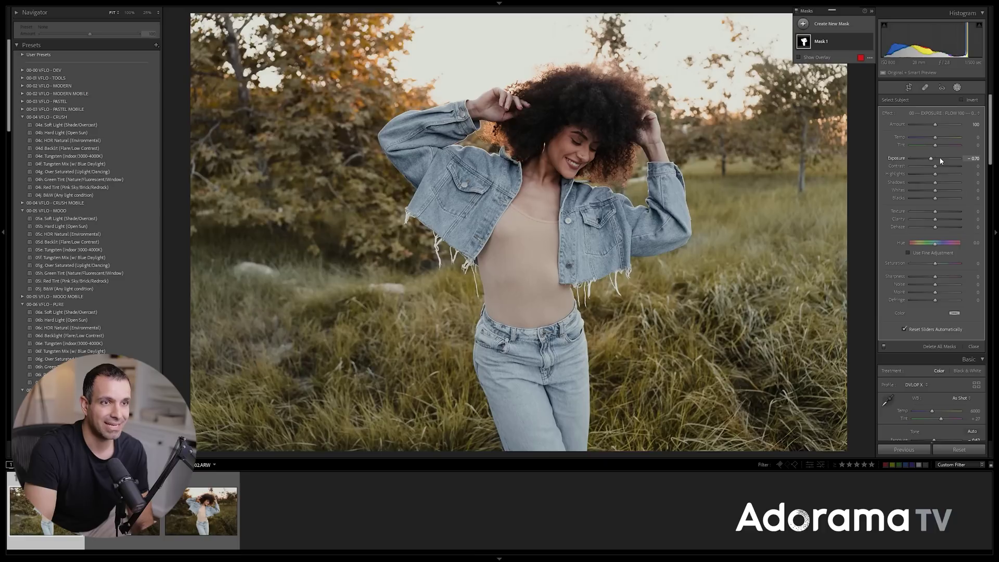
scroll(944, 173, up, 10)
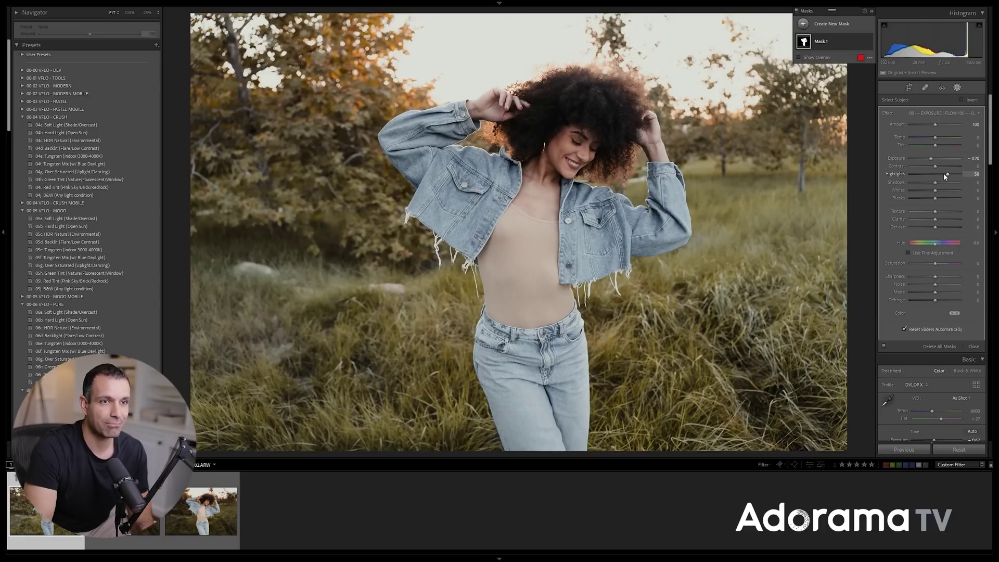
scroll(947, 191, up, 6)
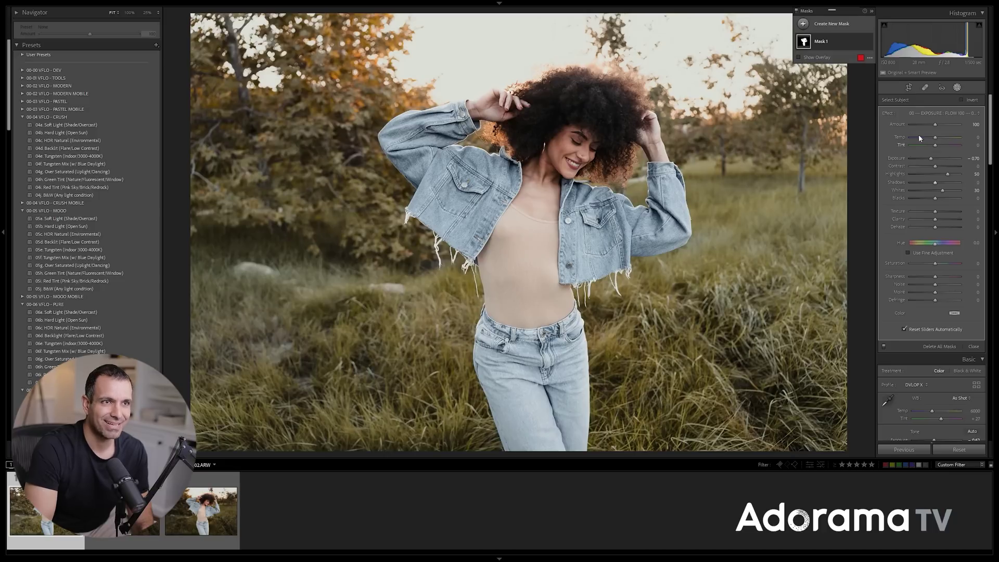
Compare the photo with and without the subject mask's adjustments
click(868, 42)
click(867, 42)
click(868, 43)
click(867, 43)
click(868, 43)
click(868, 42)
click(868, 42)
click(868, 42)
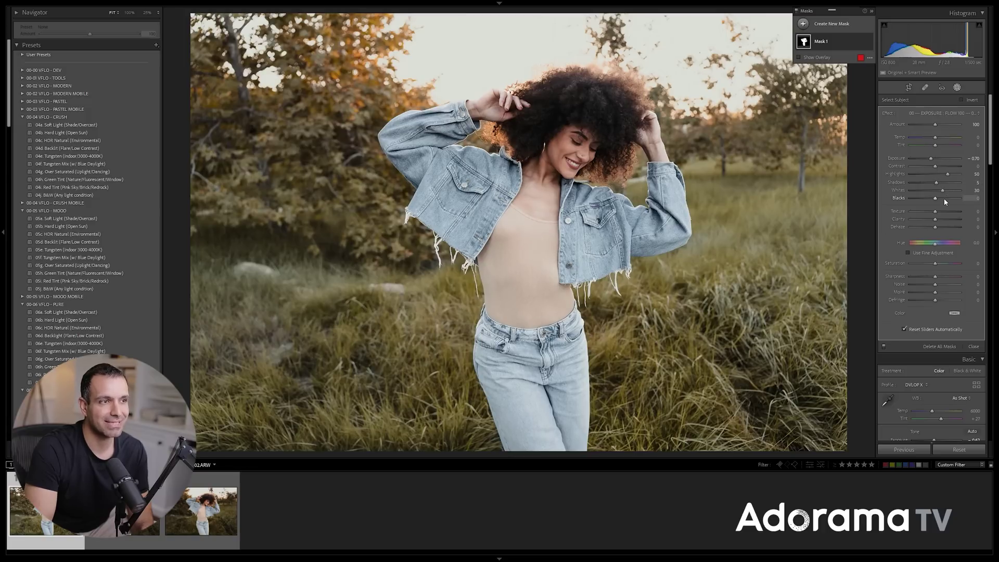
Refine the subject mask with highlights at 60, exposure at -0.80 and whites at 40
drag(948, 174, 949, 177)
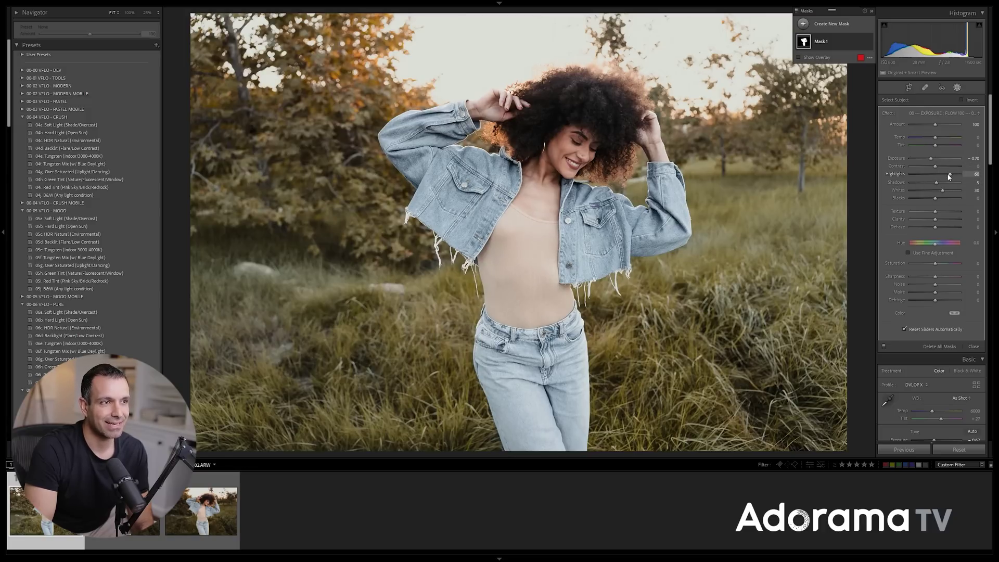
key(Down)
key(Down)
key(Down)
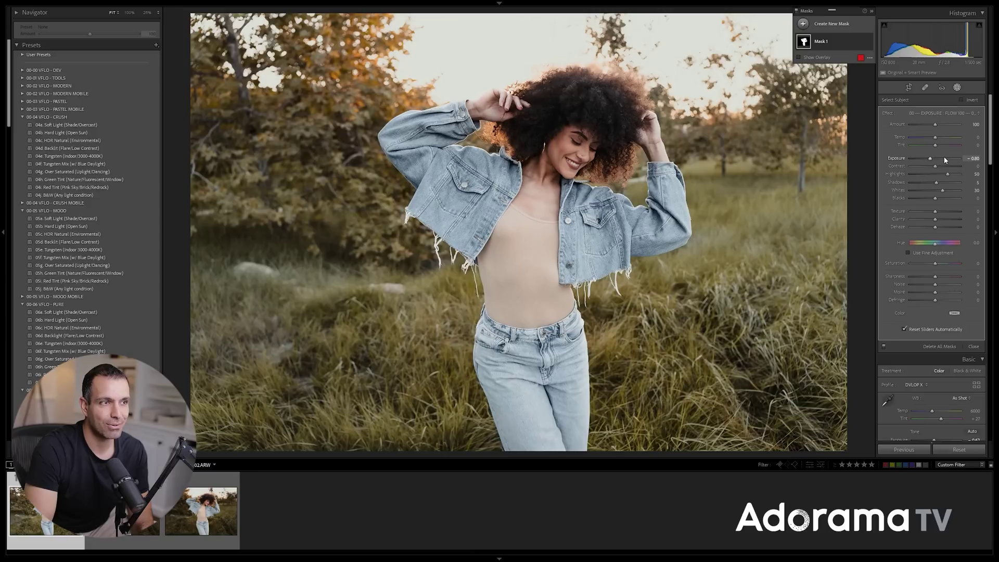
key(Down)
key(Up)
key(Up)
key(alt+Down)
drag(946, 191, 949, 193)
key(Up)
key(Up)
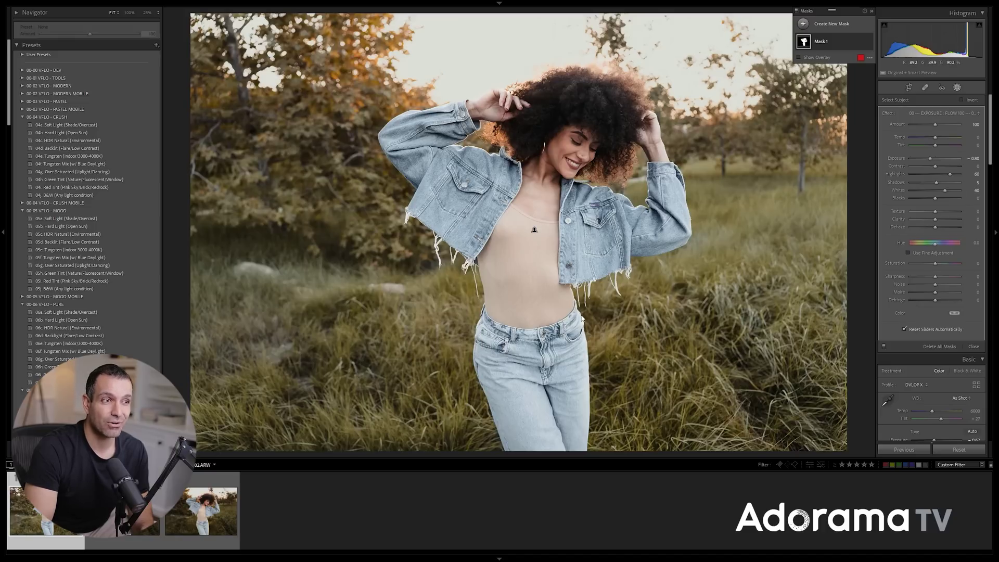
Toggle the refined subject mask off and on to check its effect on the woman
click(868, 41)
click(868, 41)
click(868, 41)
click(868, 41)
click(869, 41)
click(868, 41)
click(869, 42)
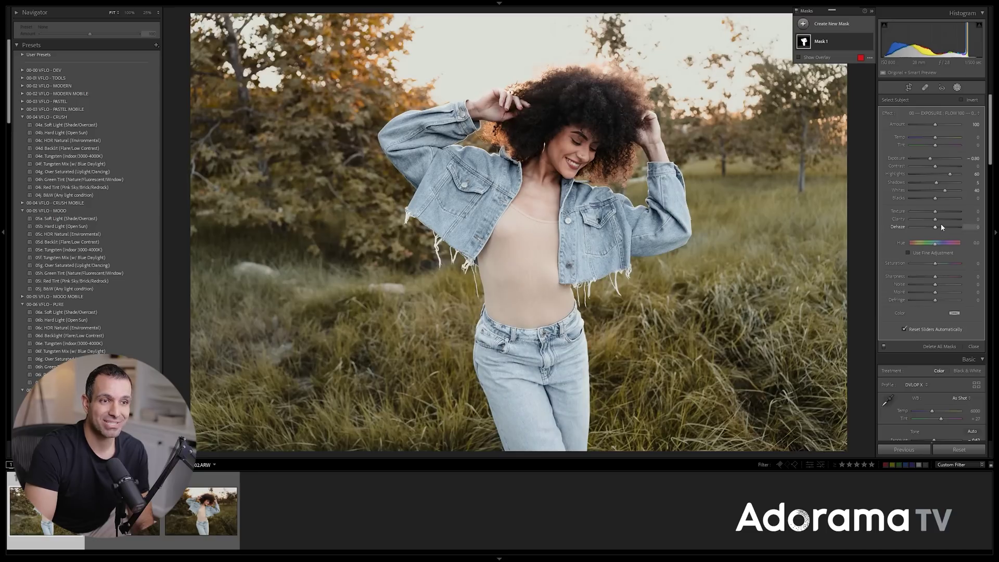
key(Up)
key(Up)
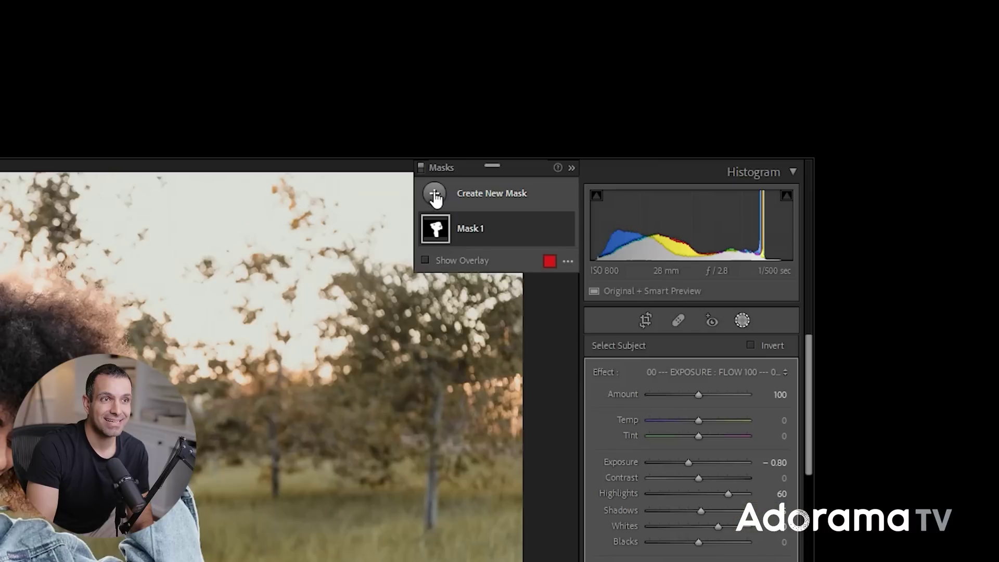
click(803, 24)
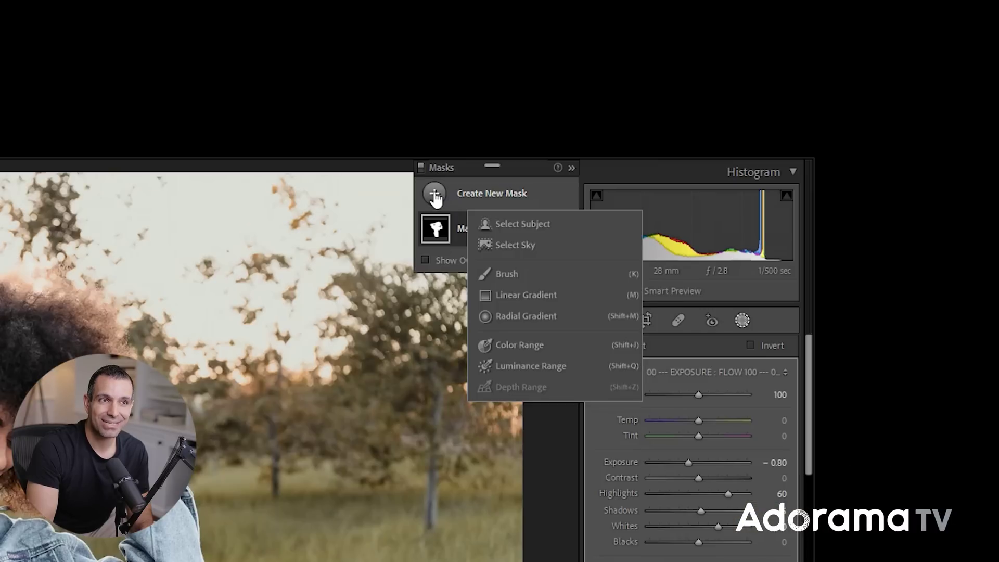
click(527, 244)
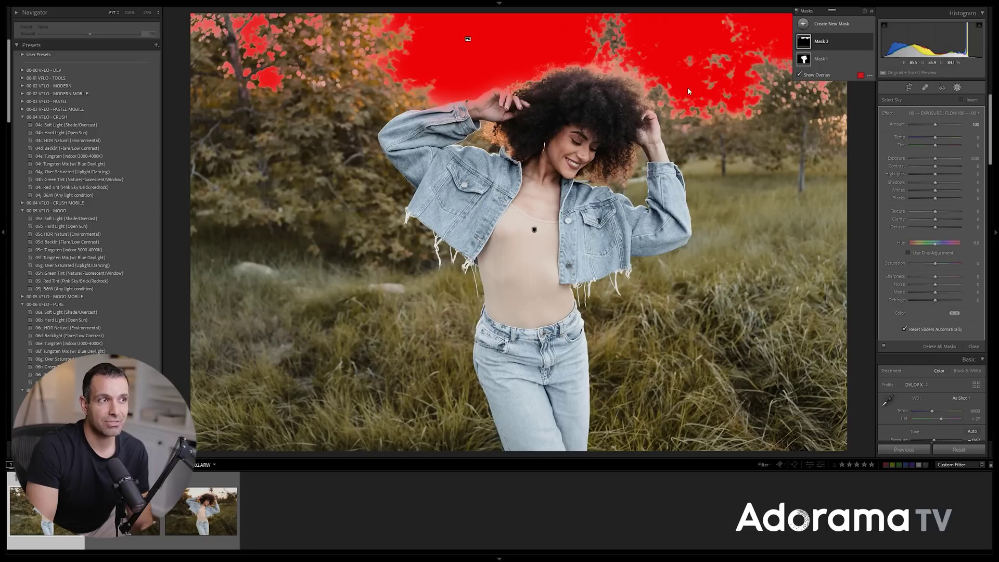
click(838, 42)
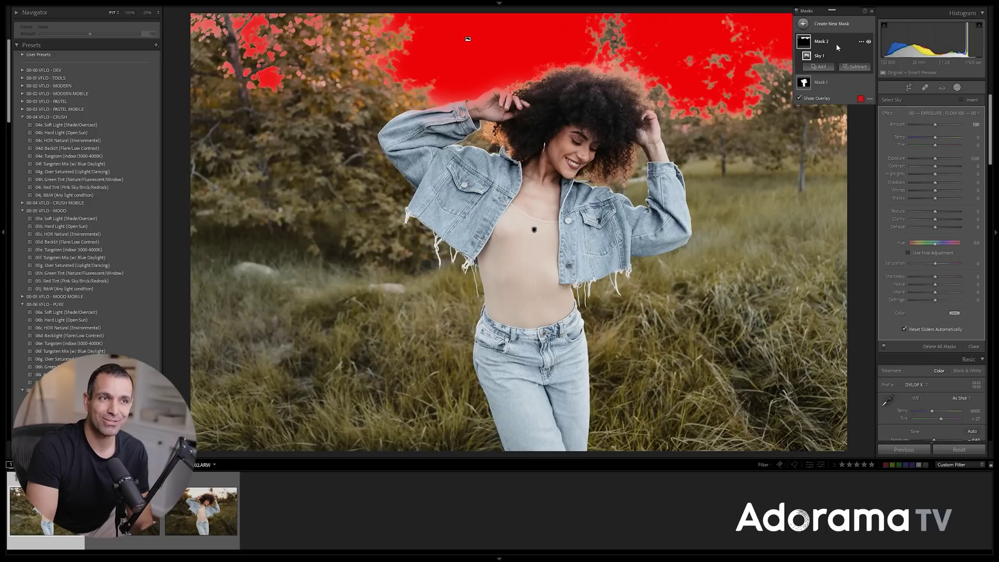
Create a second mask with Select Subject and invert it so that it covers the background
click(804, 25)
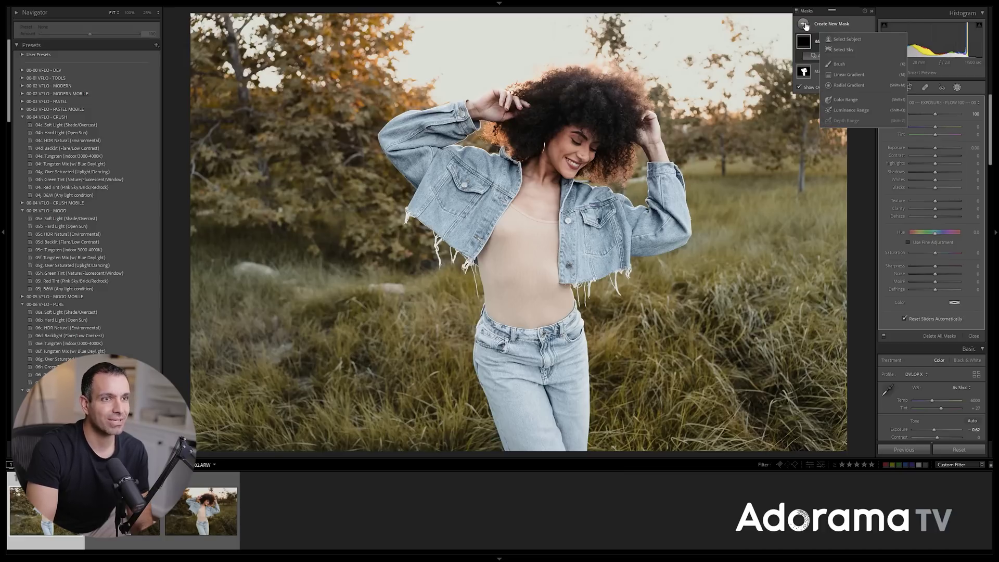
click(840, 38)
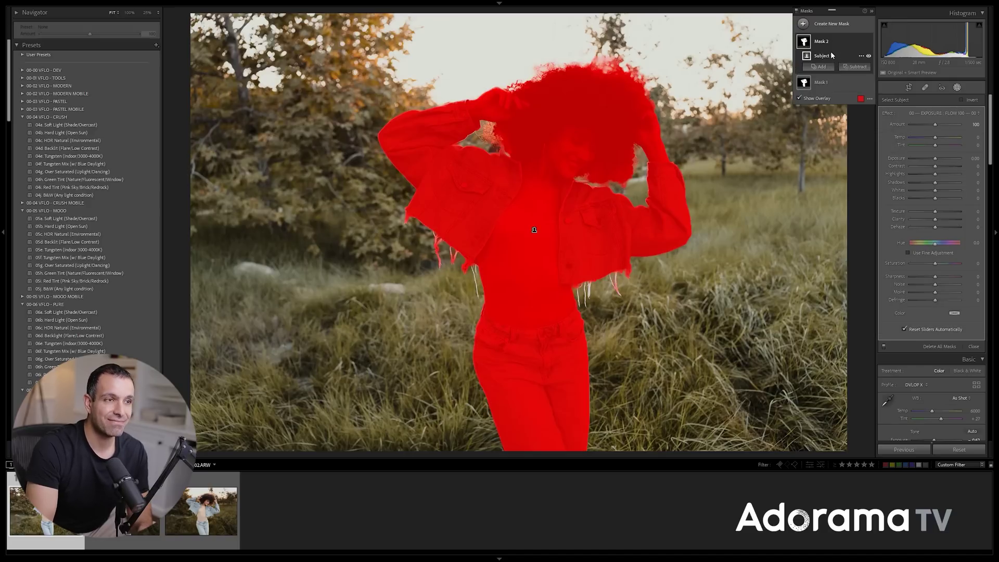
key(apostrophe)
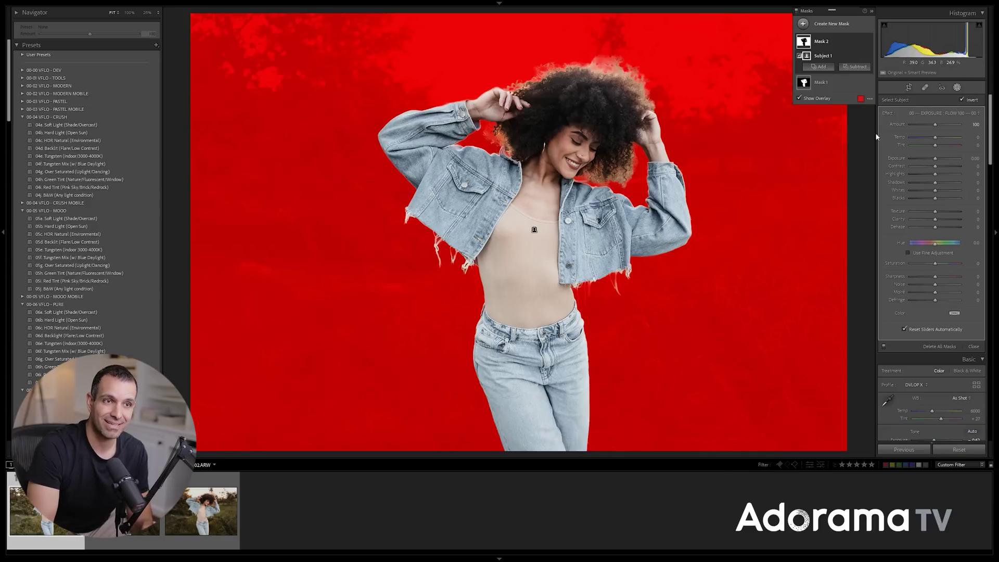
Darken the background by setting the inverted mask's exposure to -1.00
key(Down)
key(Down)
key(Down)
key(Down)
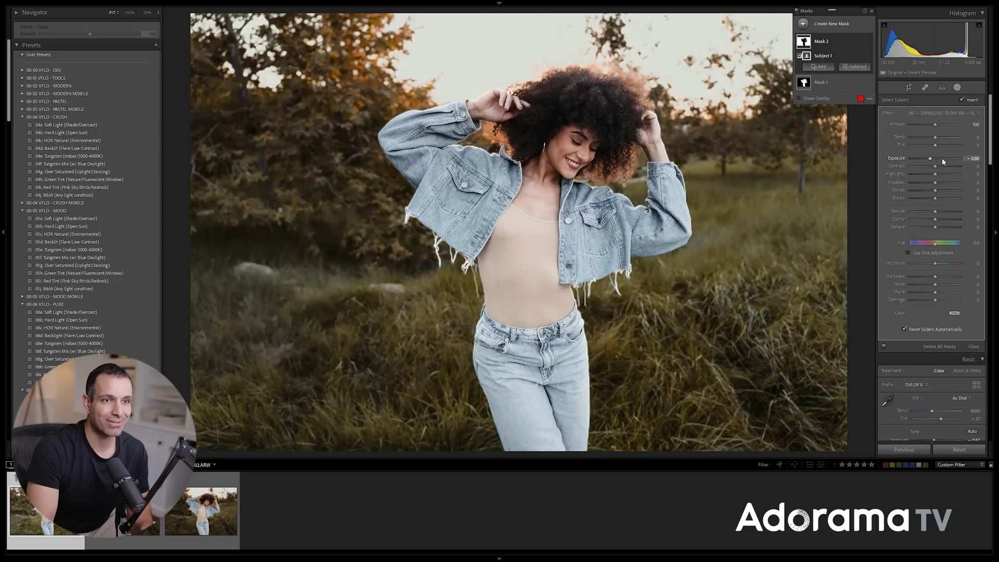
key(Up)
key(Up)
key(Down)
key(Down)
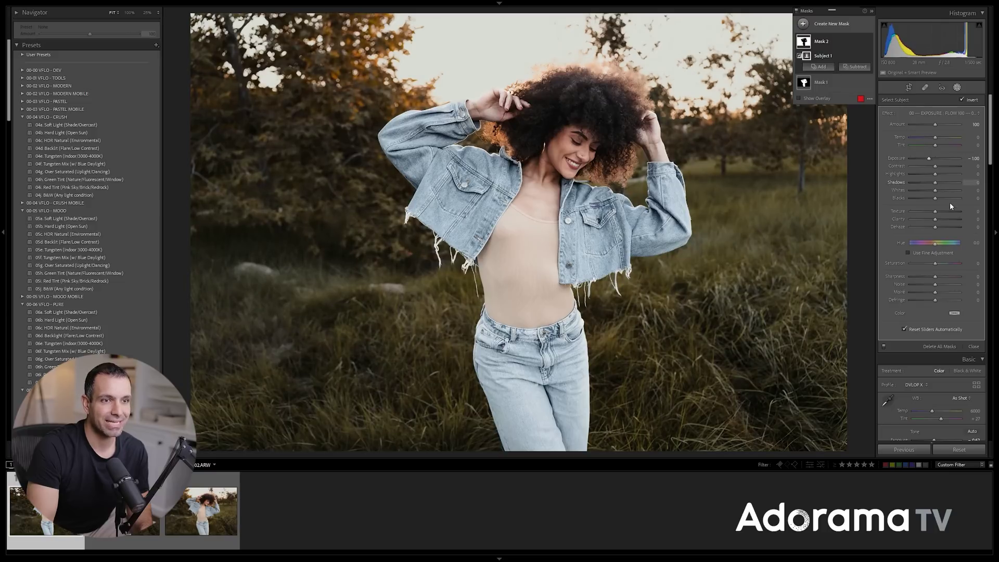
Raise shadows, blacks and clarity slightly on the background mask, keeping its exposure at -1.00
key(shift+Up)
key(shift+Down)
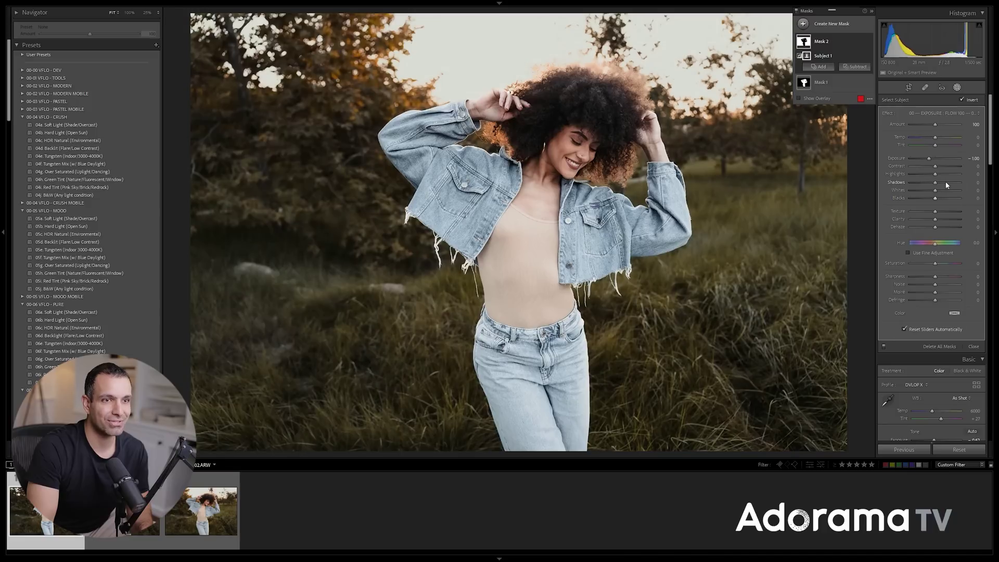
key(shift+Up)
key(Down)
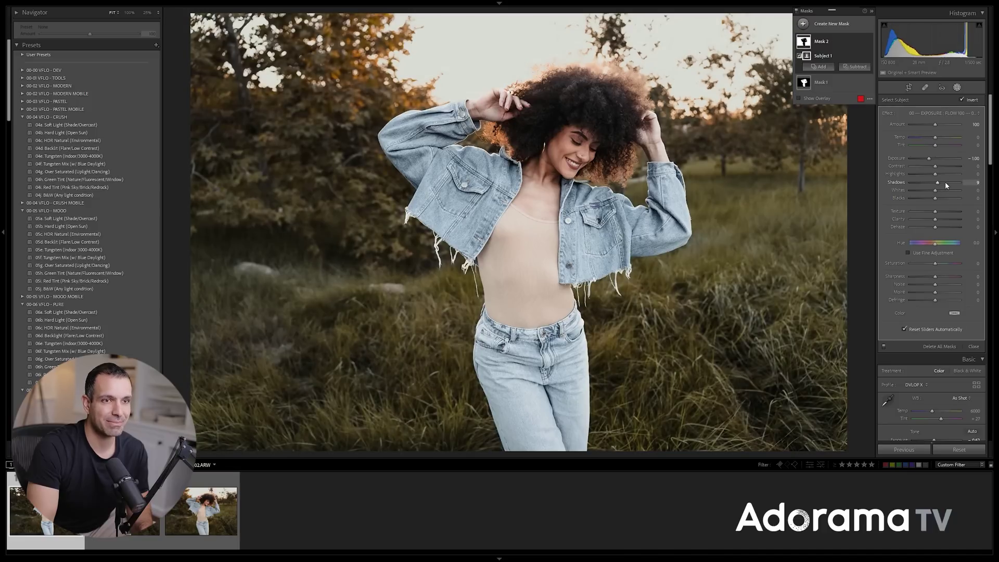
key(Up)
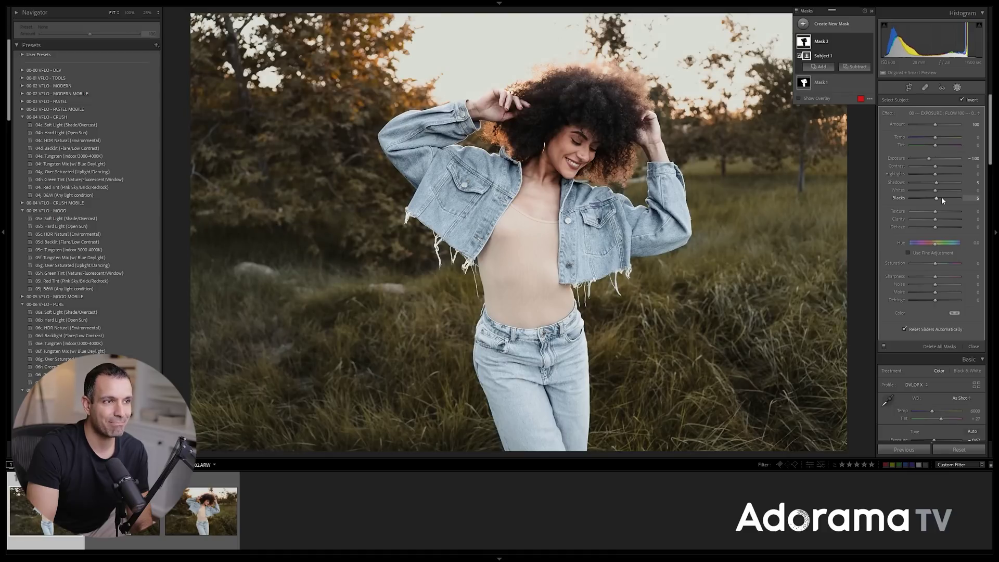
key(shift+Up)
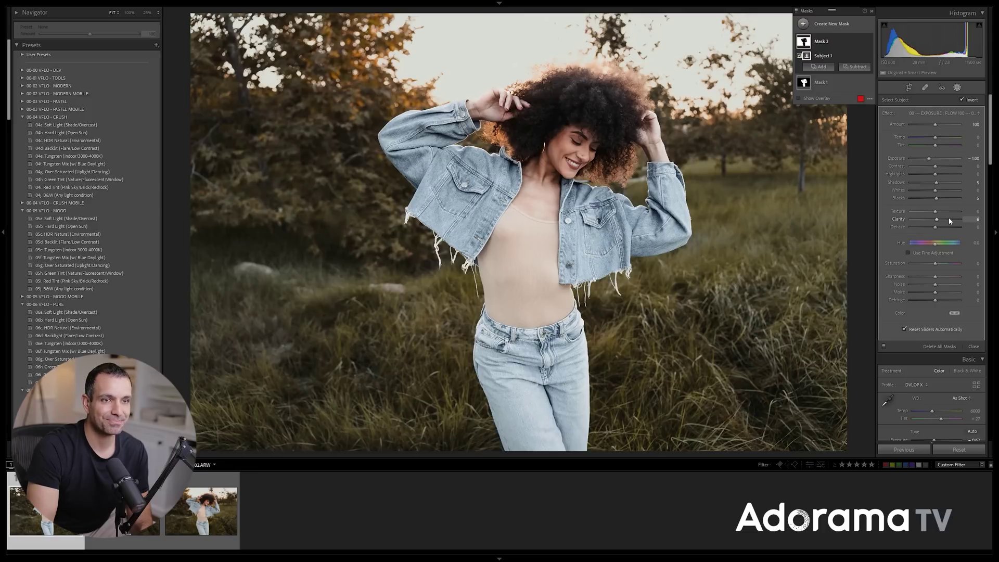
key(Down)
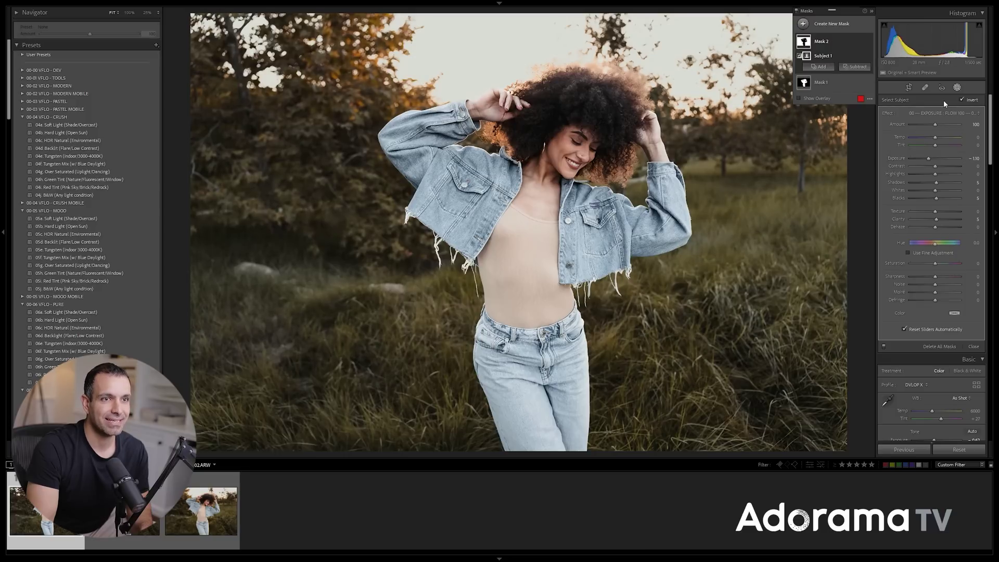
key(Up)
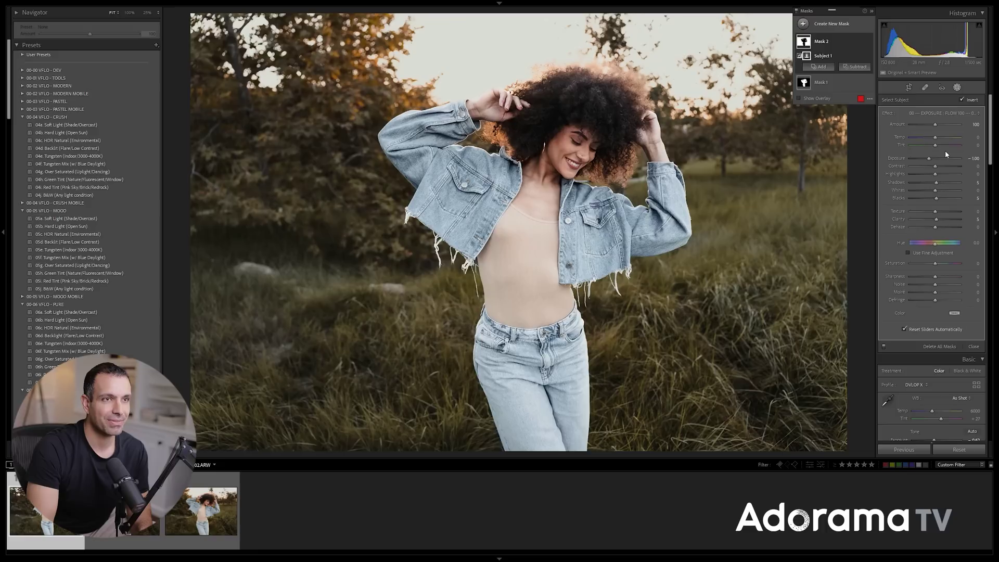
Apply the 02a. Radial Burn Full (Shift + M) preset from VFLO - TOOLS and select its radial gradient on the photo
click(957, 87)
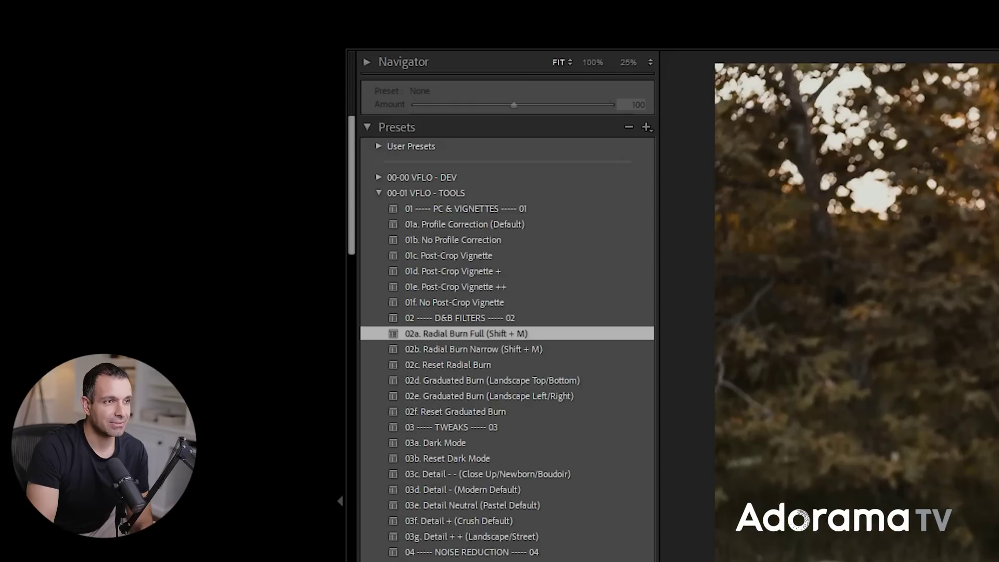
click(466, 333)
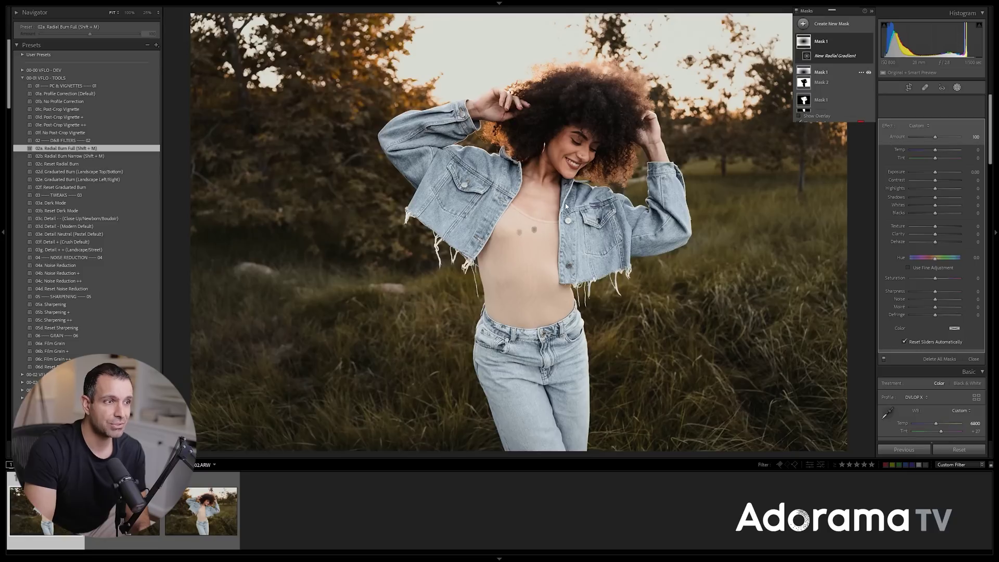
click(519, 232)
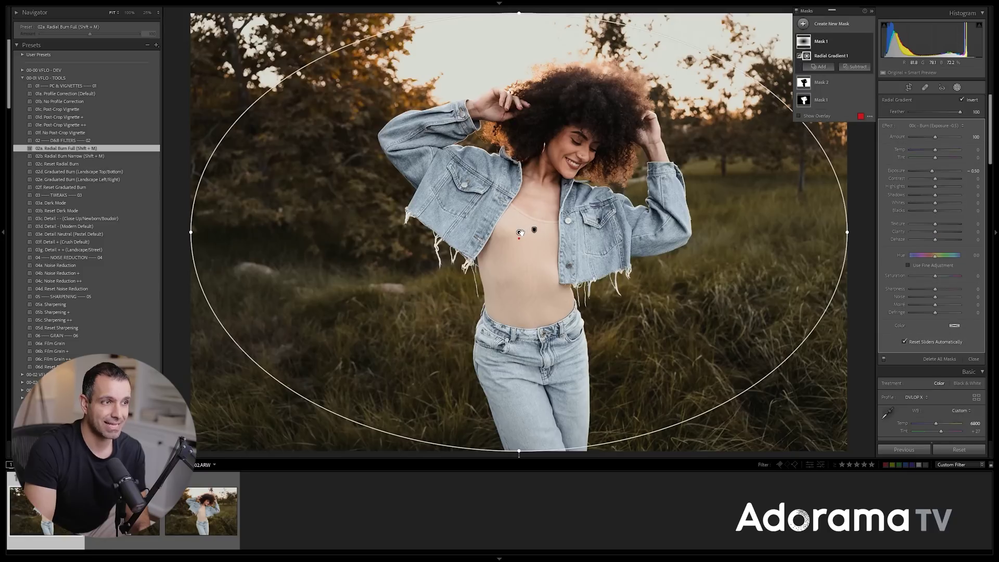
Move the radial gradient onto the woman's face and shrink it to an oval around her head and upper body
key(o)
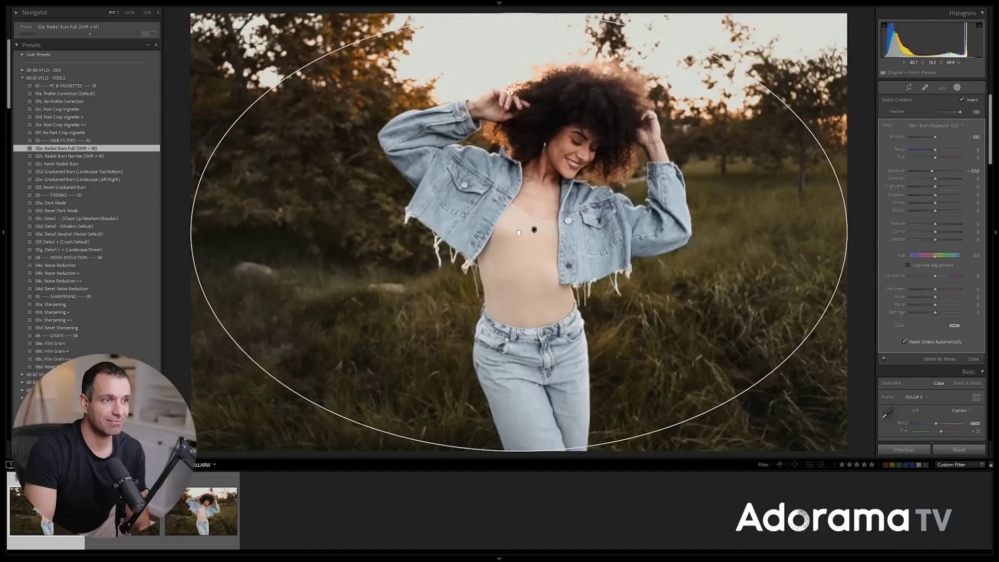
drag(519, 233, 579, 147)
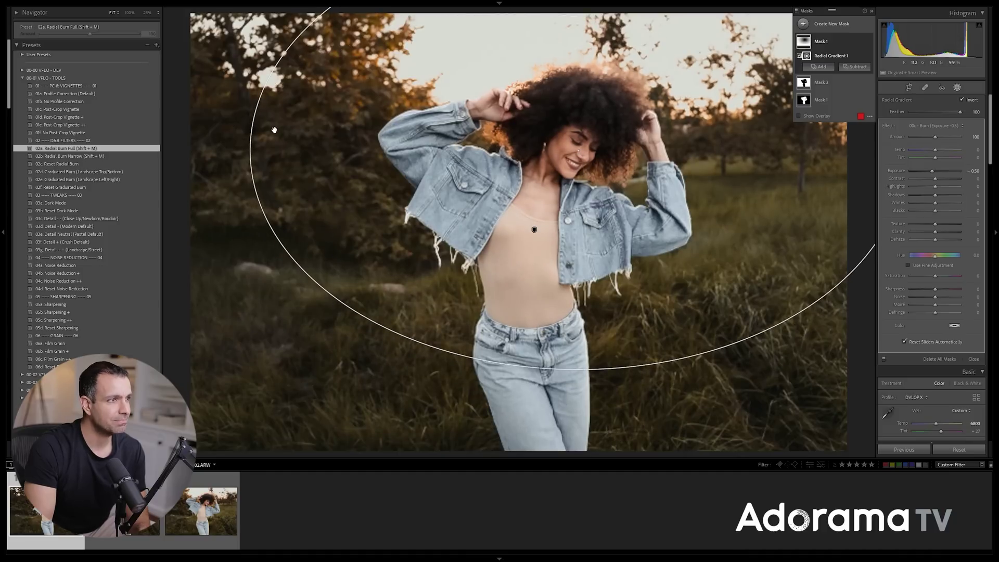
drag(245, 209, 603, 359)
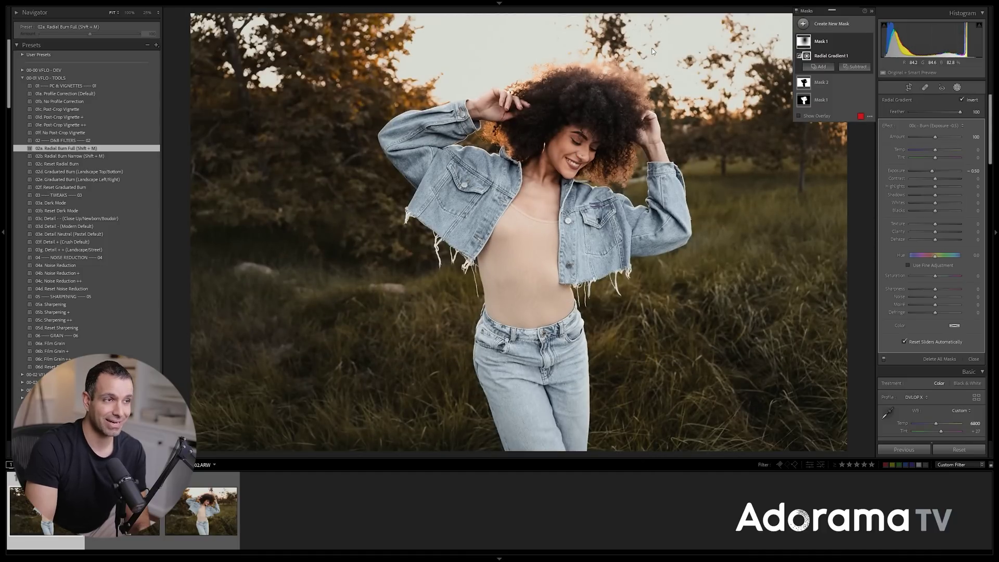
mouse_move(577, 151)
drag(577, 151, 570, 145)
drag(358, 117, 433, 140)
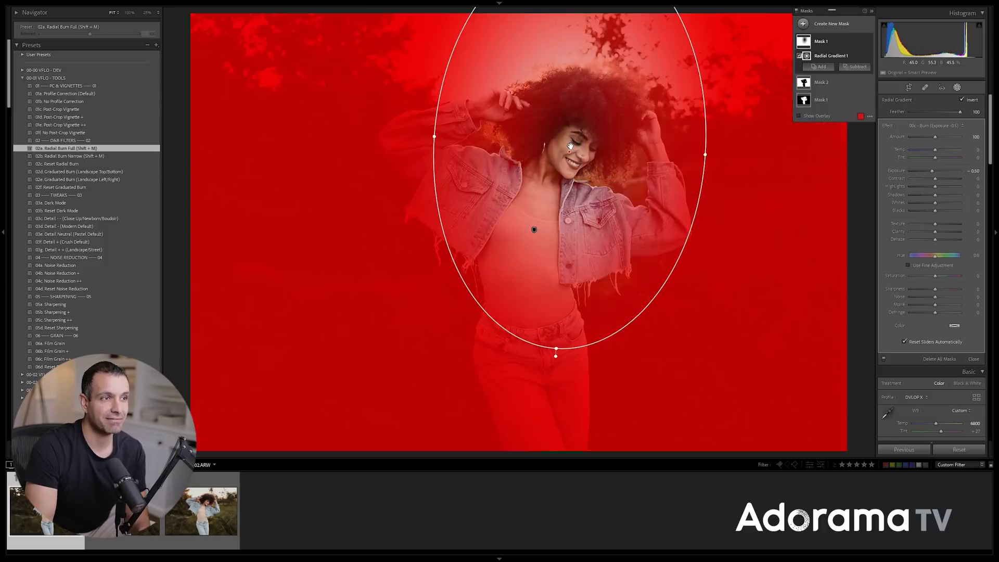
drag(582, 149, 591, 145)
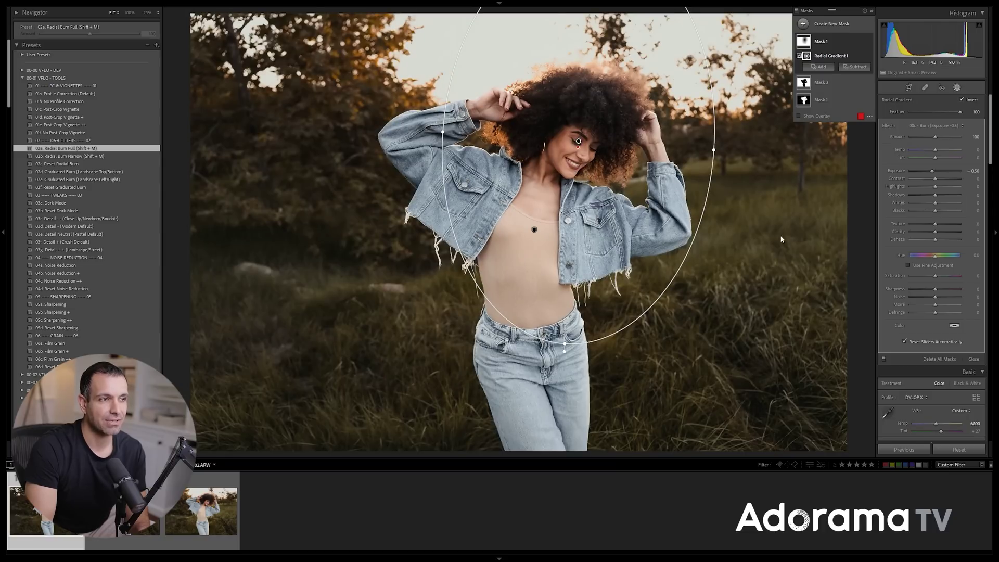
Set the radial burn's exposure to -0.60 and close masking to return to the basic adjustments
drag(932, 171, 931, 170)
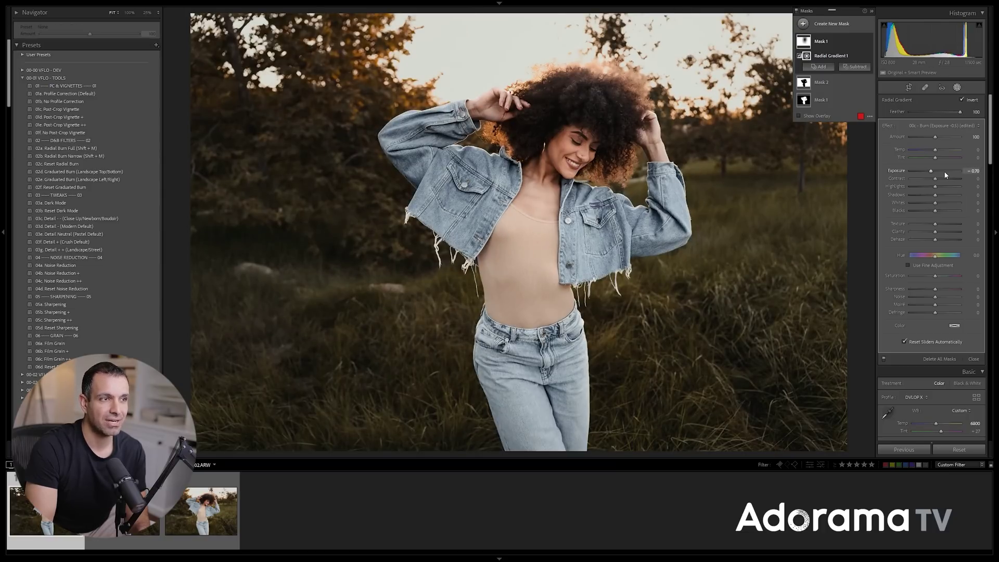
key(Up)
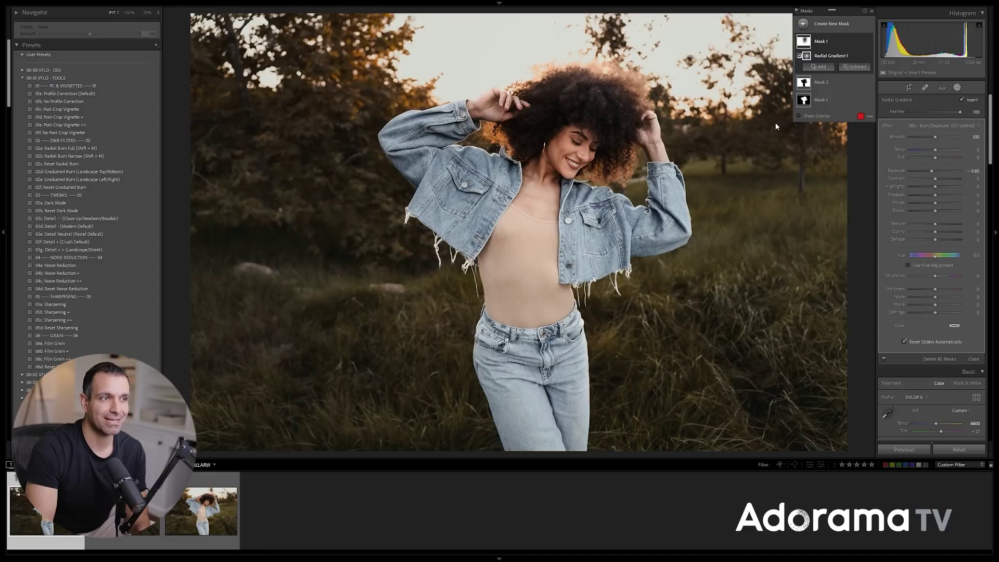
click(957, 86)
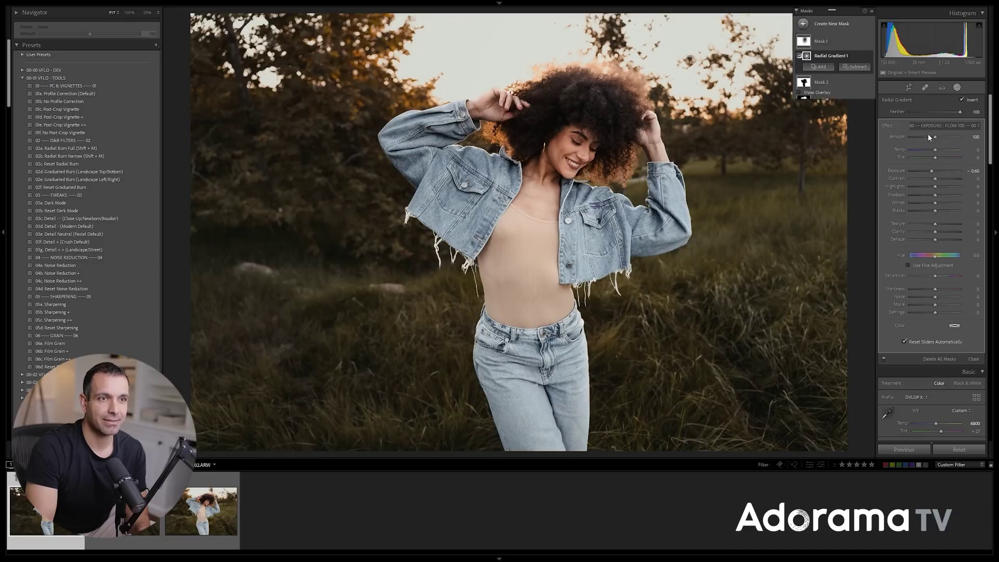
scroll(946, 178, up, 2)
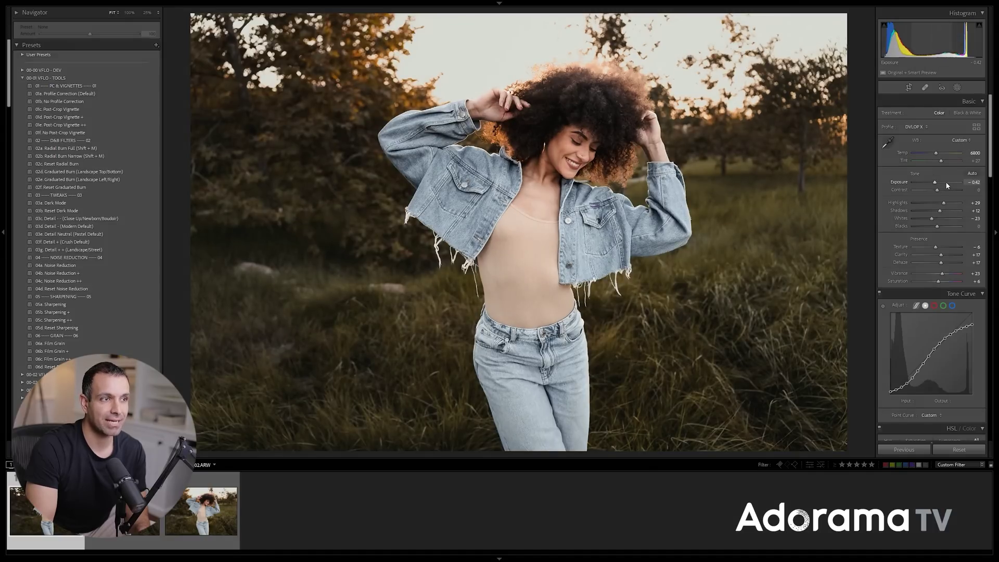
scroll(954, 182, up, 2)
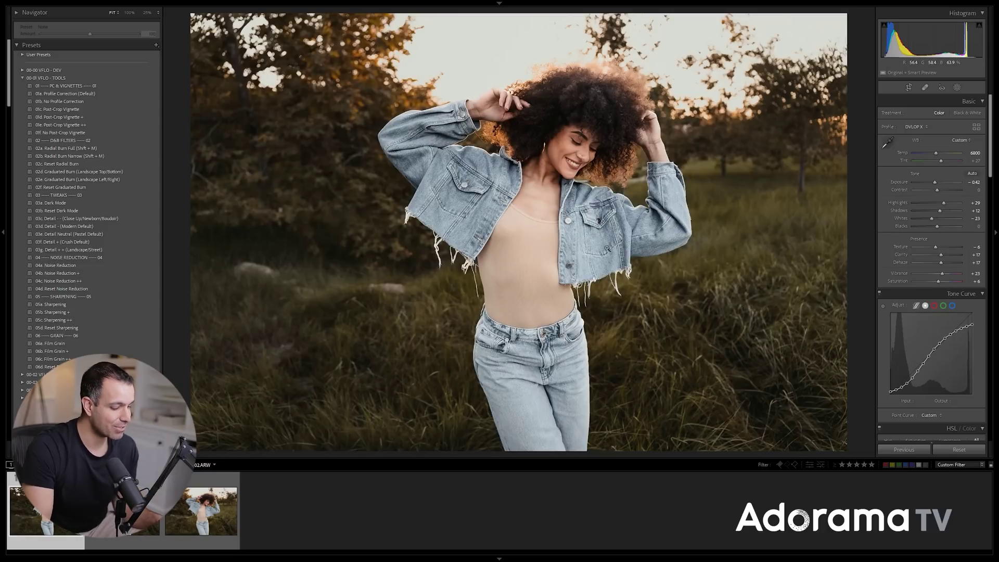
Create a virtual copy of the edited photo, return to the original, reset its edits and apply the 01a. Profile Correction (Default) preset
key(ctrl+apostrophe)
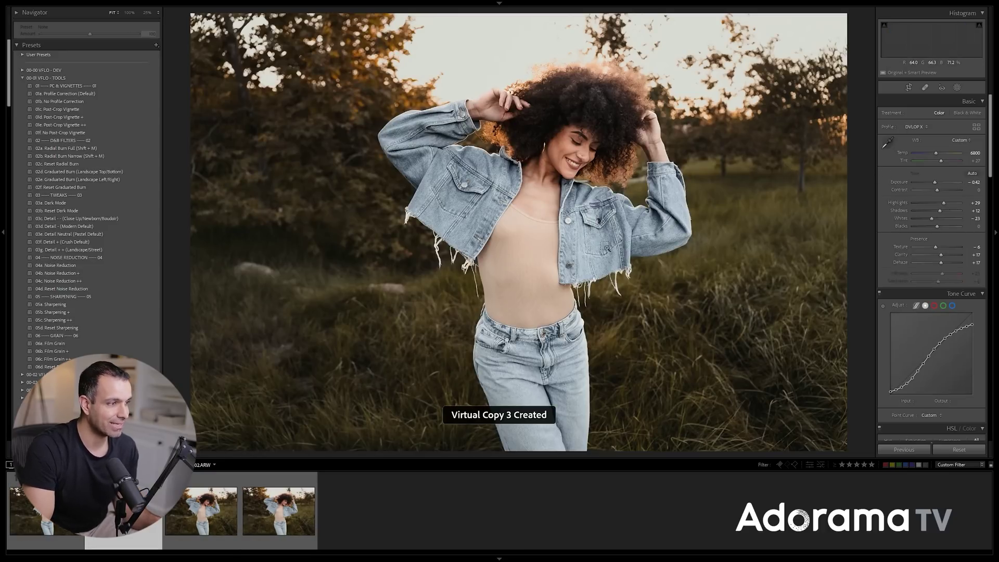
key(Left)
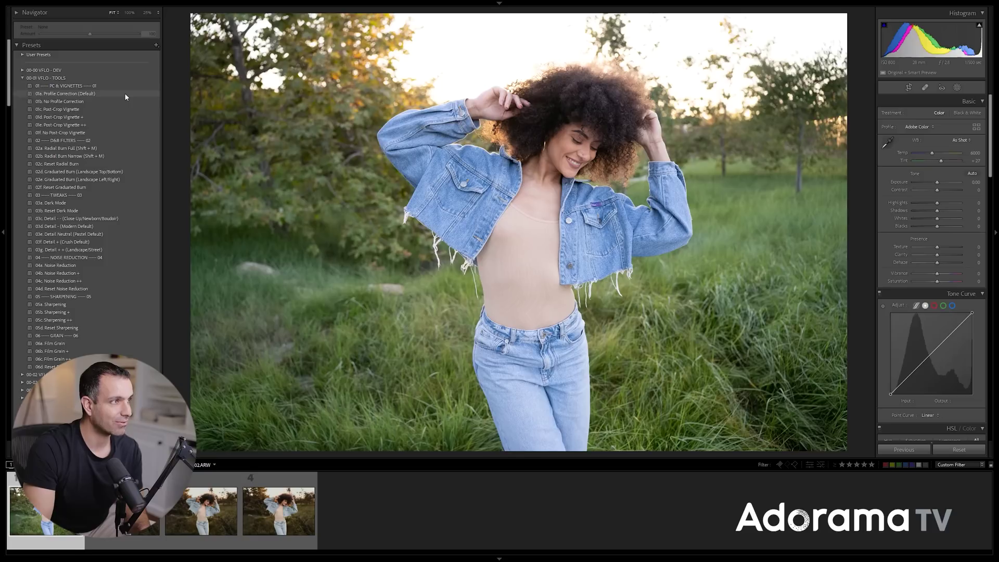
click(126, 95)
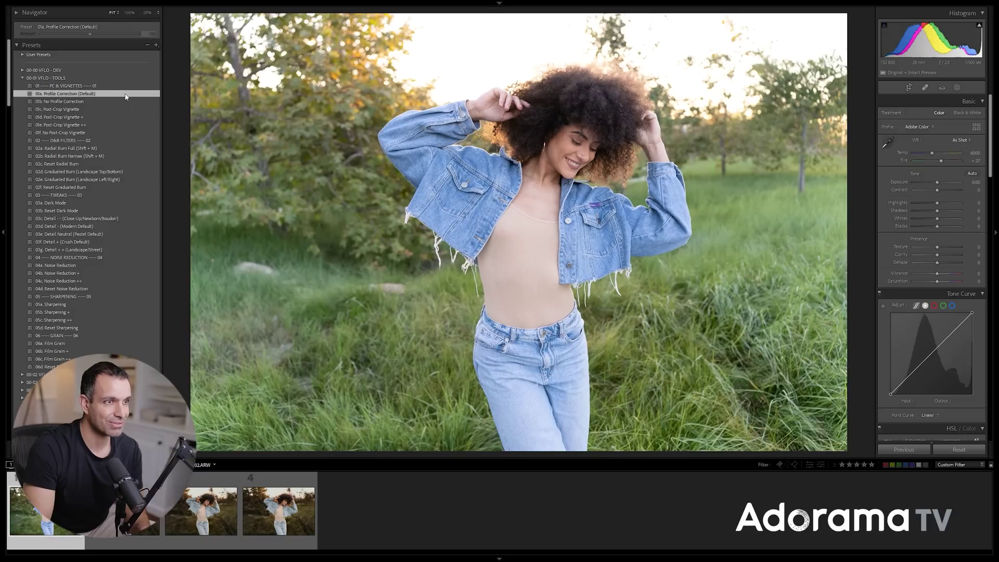
Select the unedited original together with its edited virtual copy and compare them side by side with all panels hidden
key(ctrl+apostrophe)
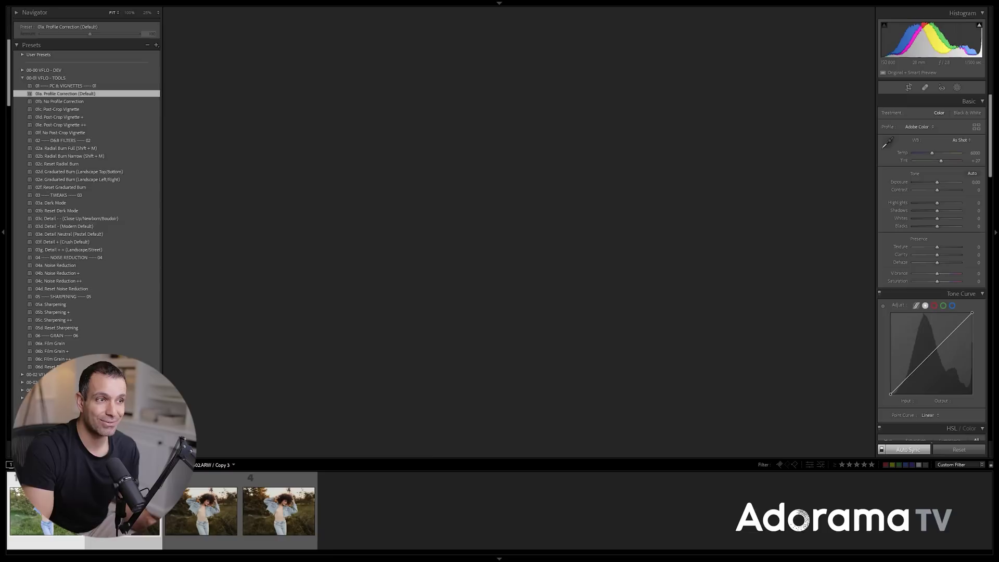
key(Tab)
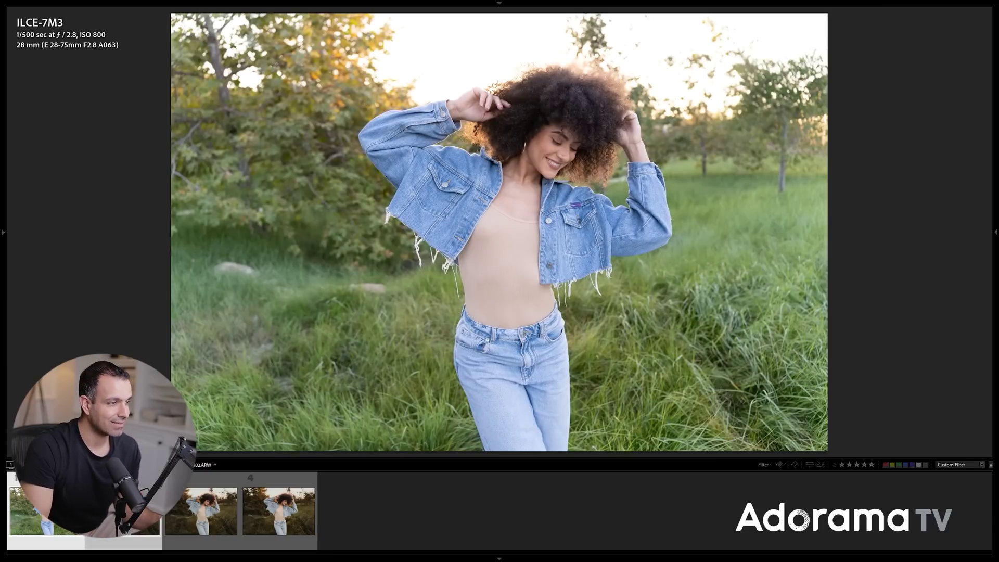
key(c)
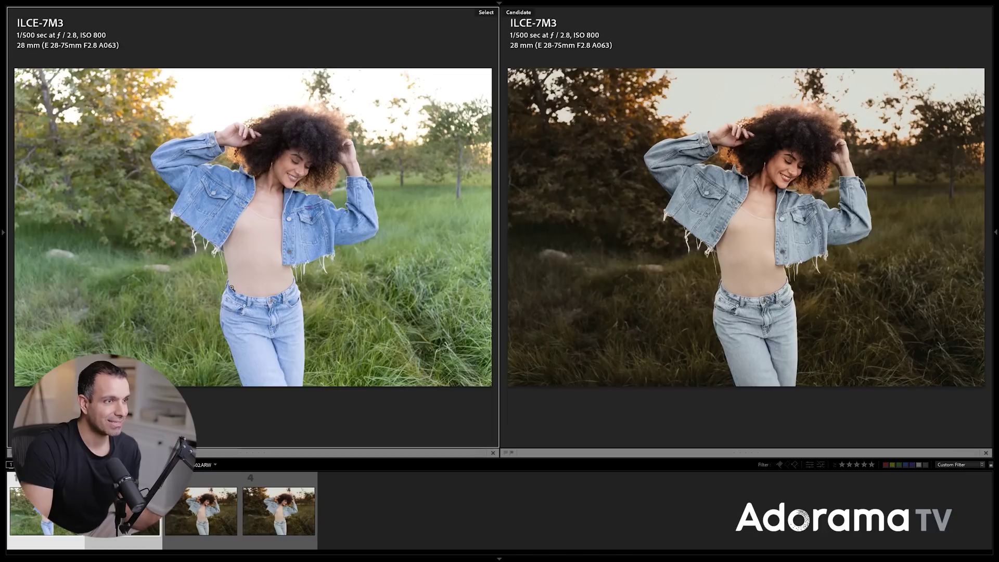
key(shift+Tab)
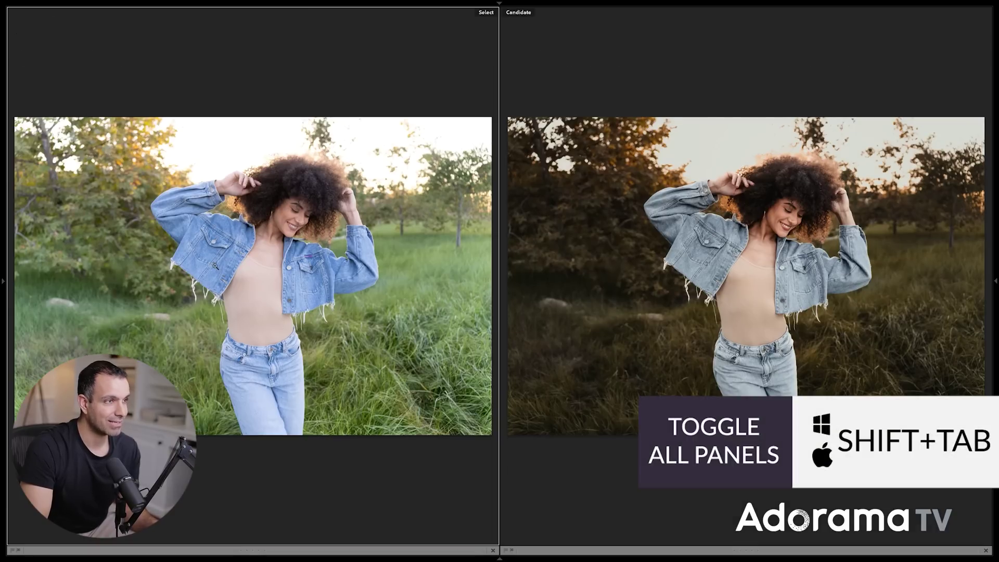